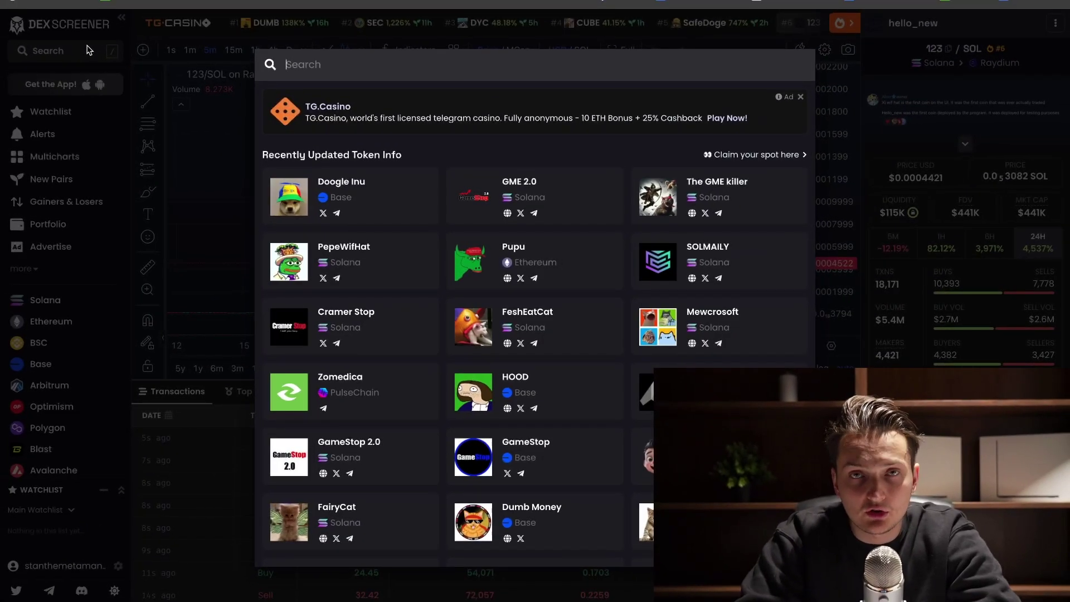
Step: Search DEX Screener for 'linda' and open the LINDA/WETH pair trading on SyncSwap
text(linda)
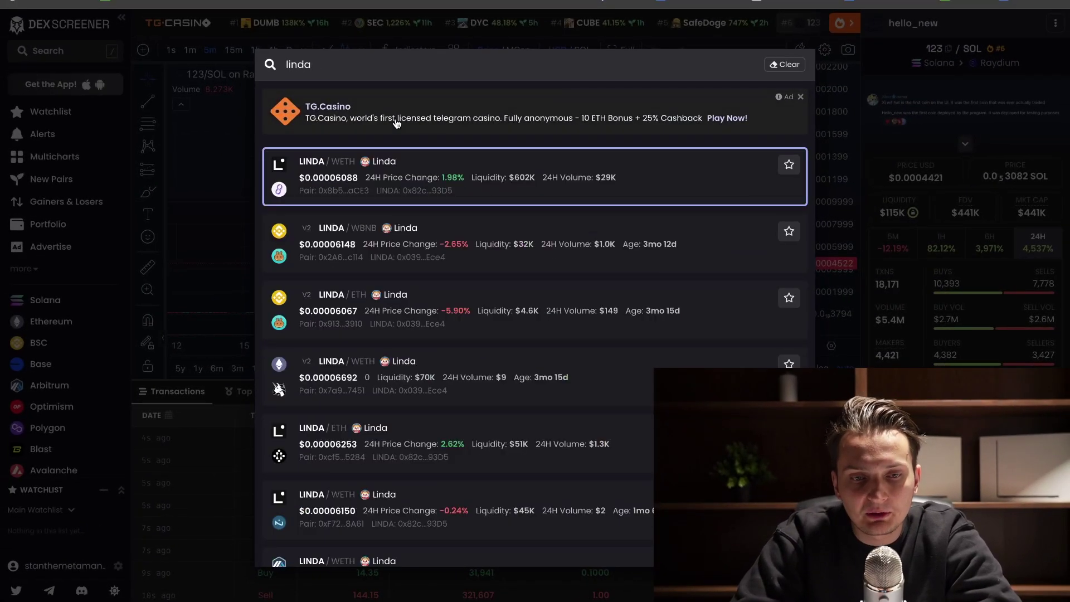
click(438, 168)
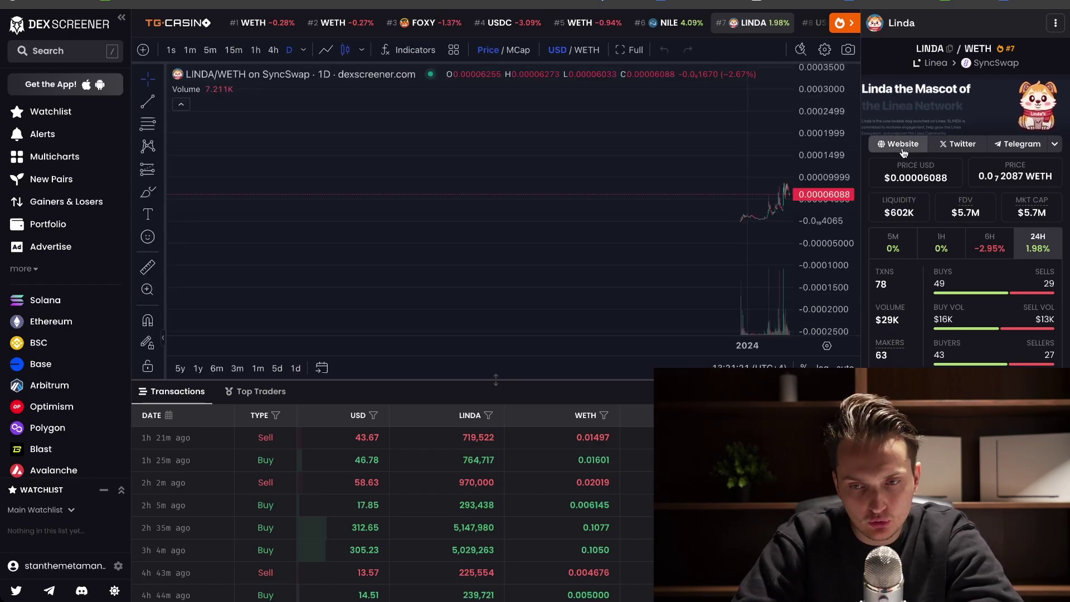
Step: Go to the Linda website's Where to Buy $LINDA section and choose SyncSwap
click(903, 149)
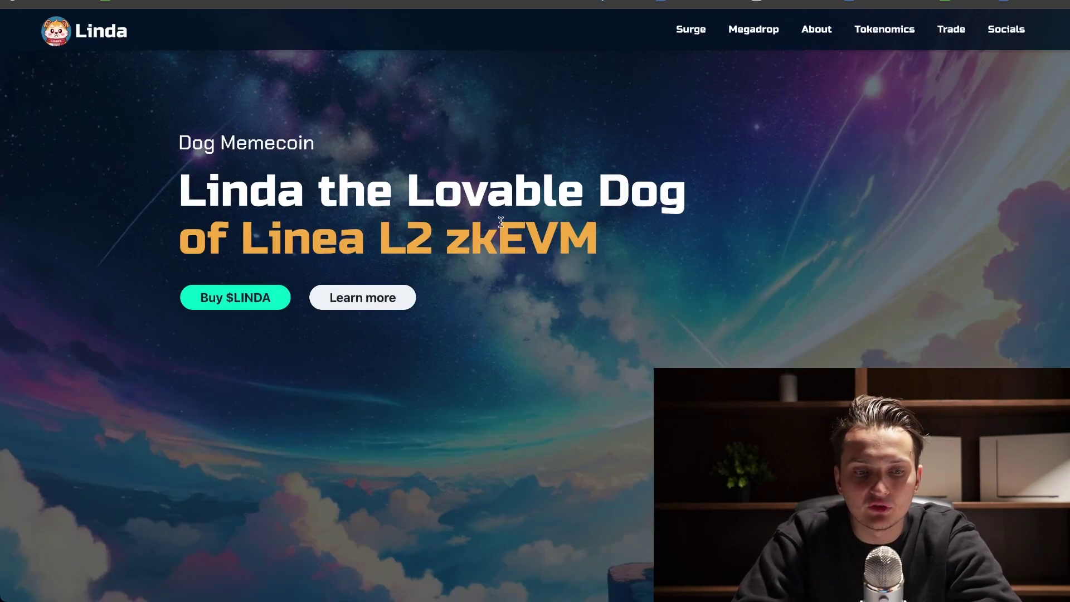
click(233, 305)
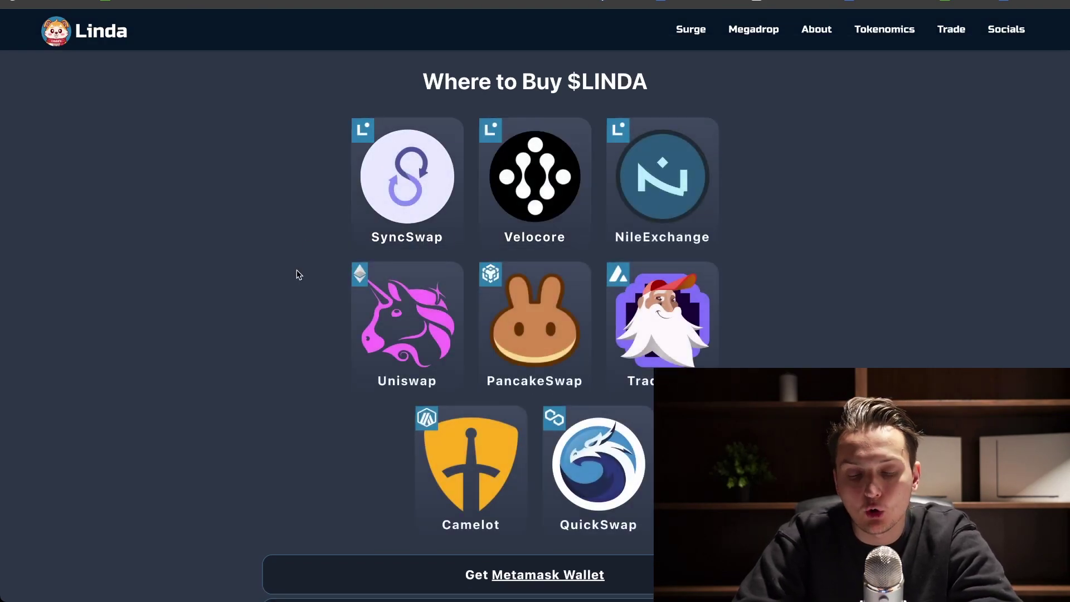
click(397, 195)
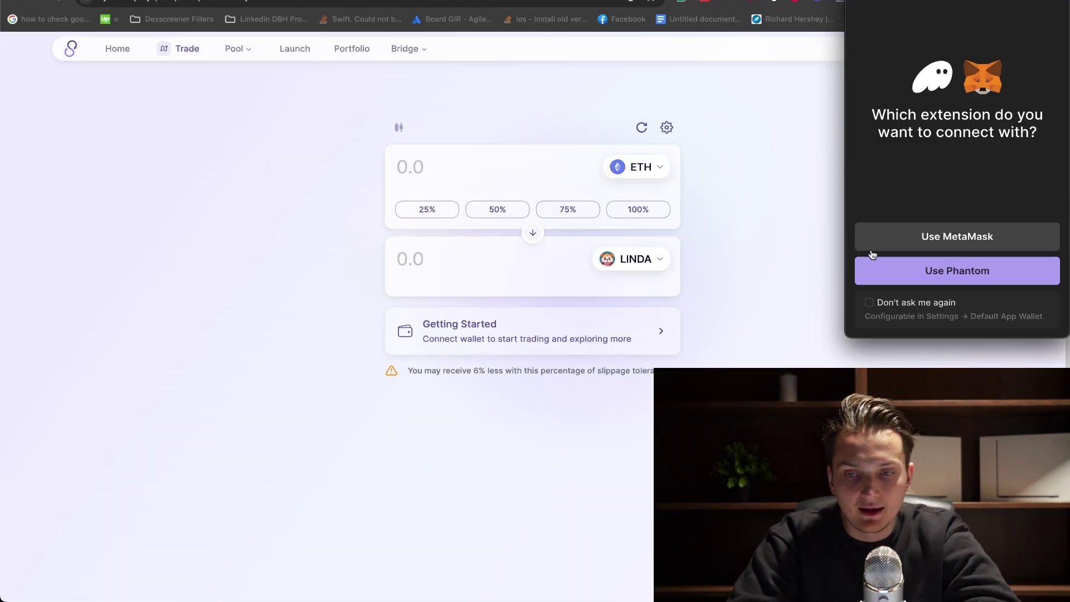
Step: Connect MetaMask as a Browser Wallet on Linea Mainnet, showing a 0.0261 ETH balance
click(916, 241)
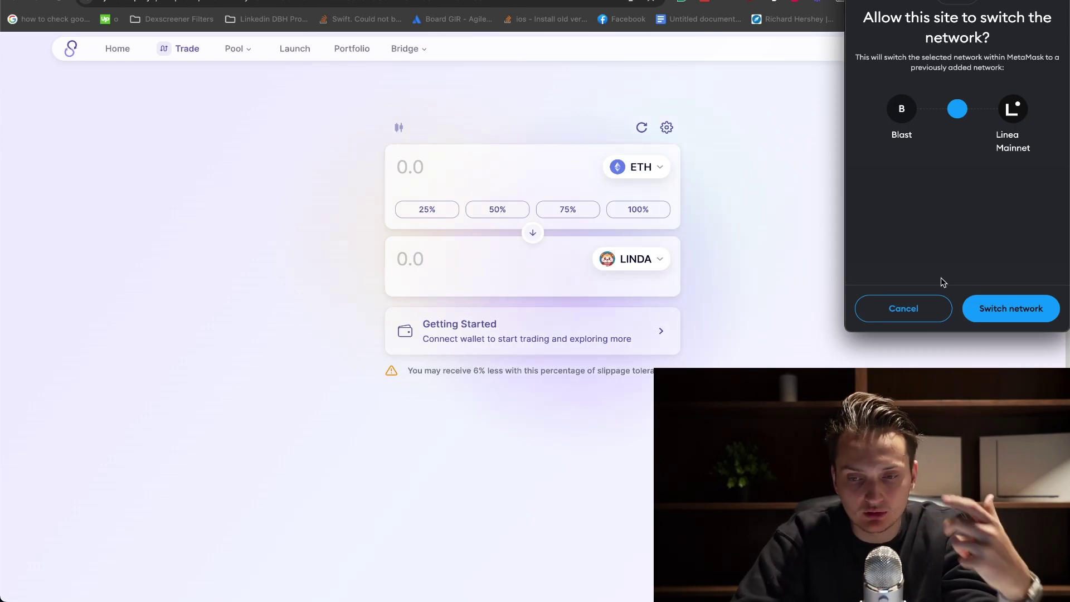
click(1027, 310)
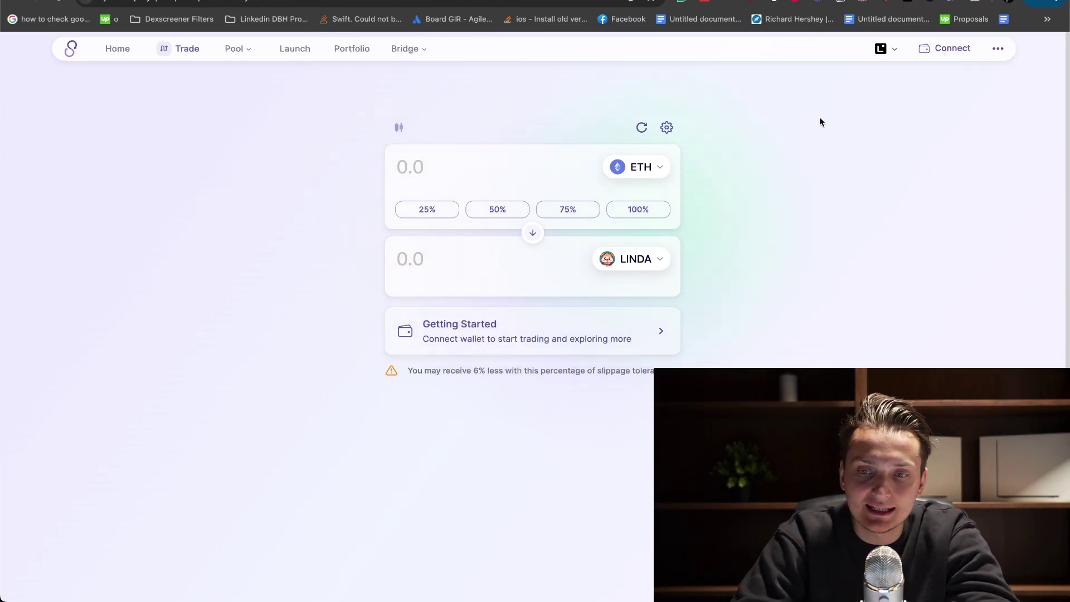
click(946, 49)
click(430, 282)
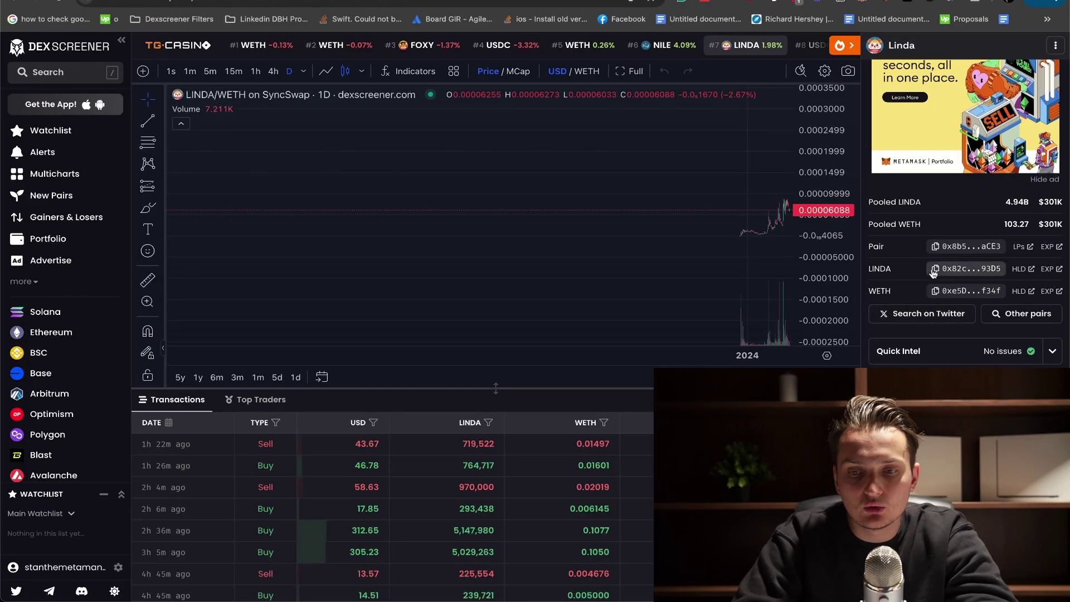
Step: Copy the LINDA contract address, then copy FOXY's address from its FOXY/WETH Lynex pair
click(935, 269)
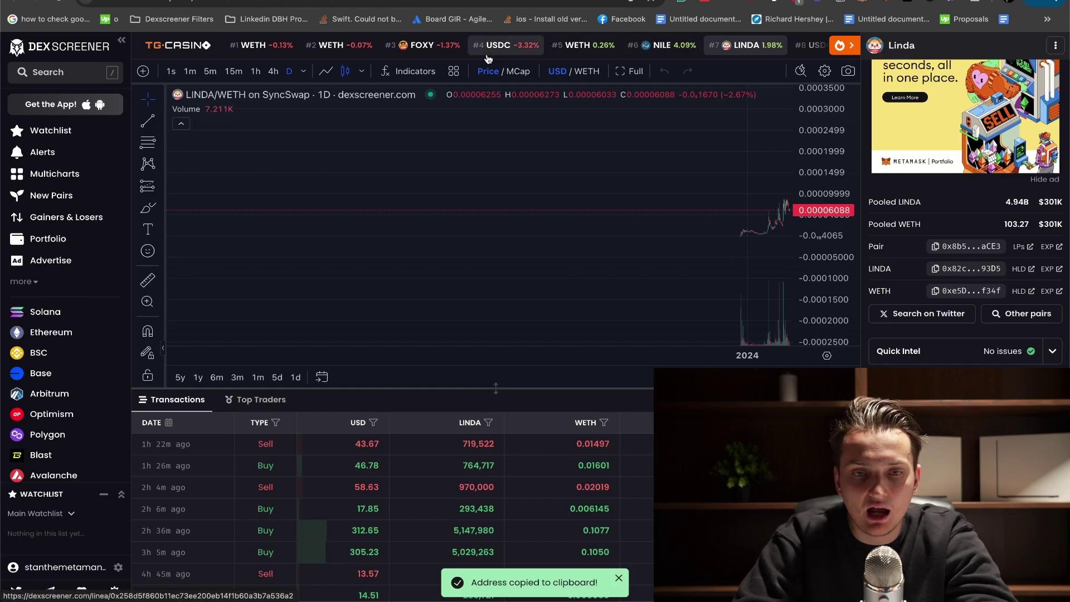
click(421, 49)
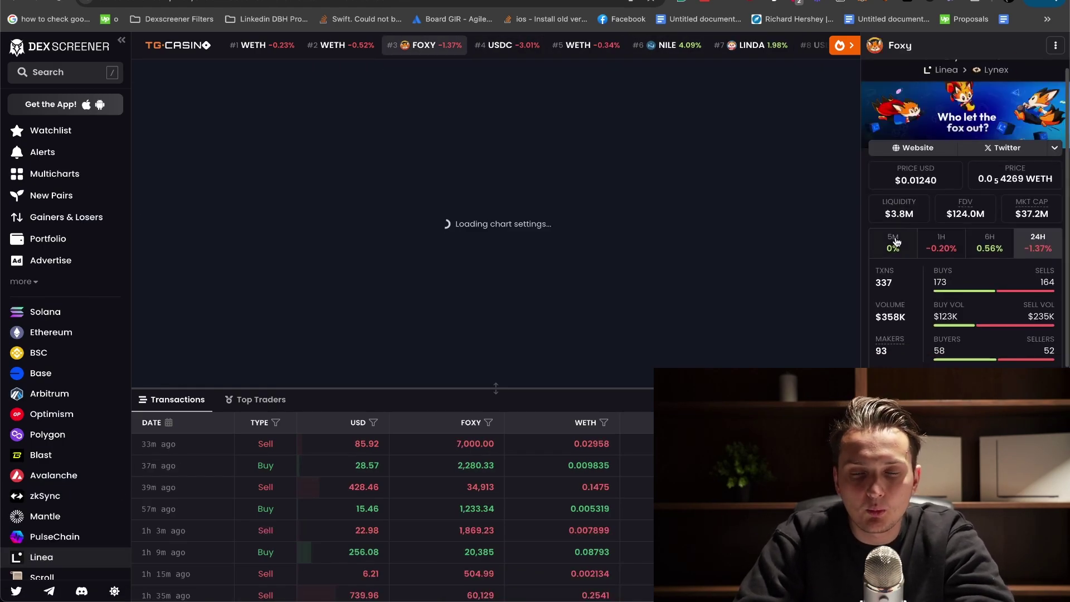
scroll(897, 262, down, 4)
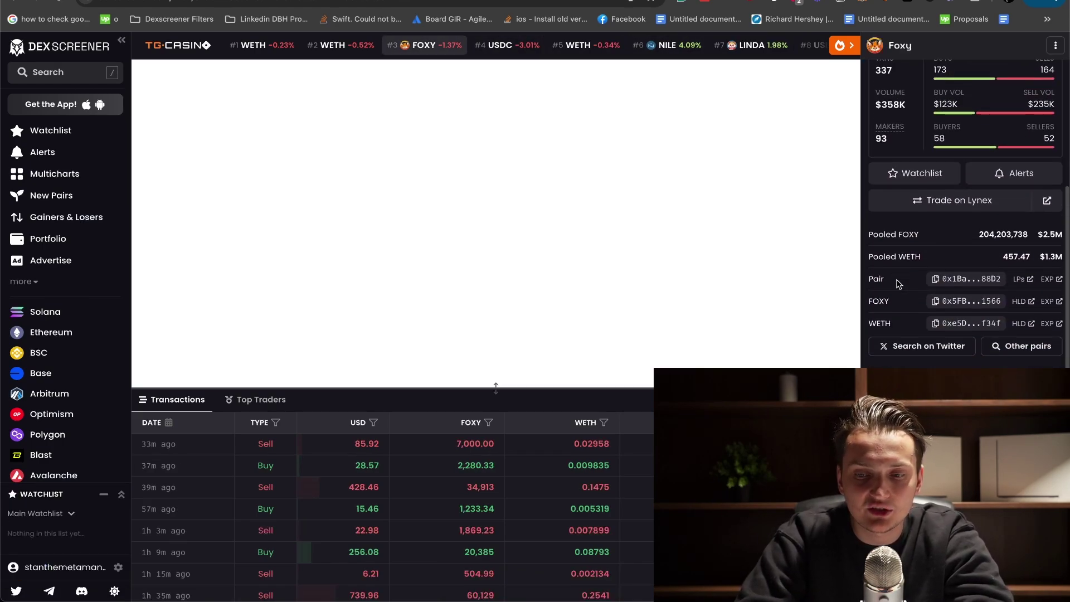
scroll(898, 284, down, 1)
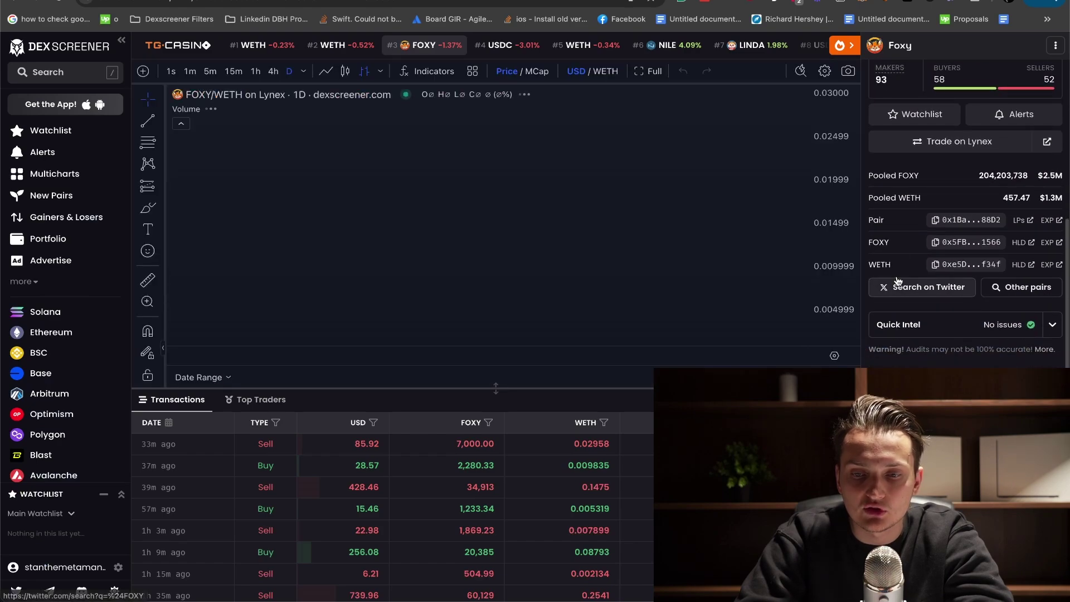
click(937, 245)
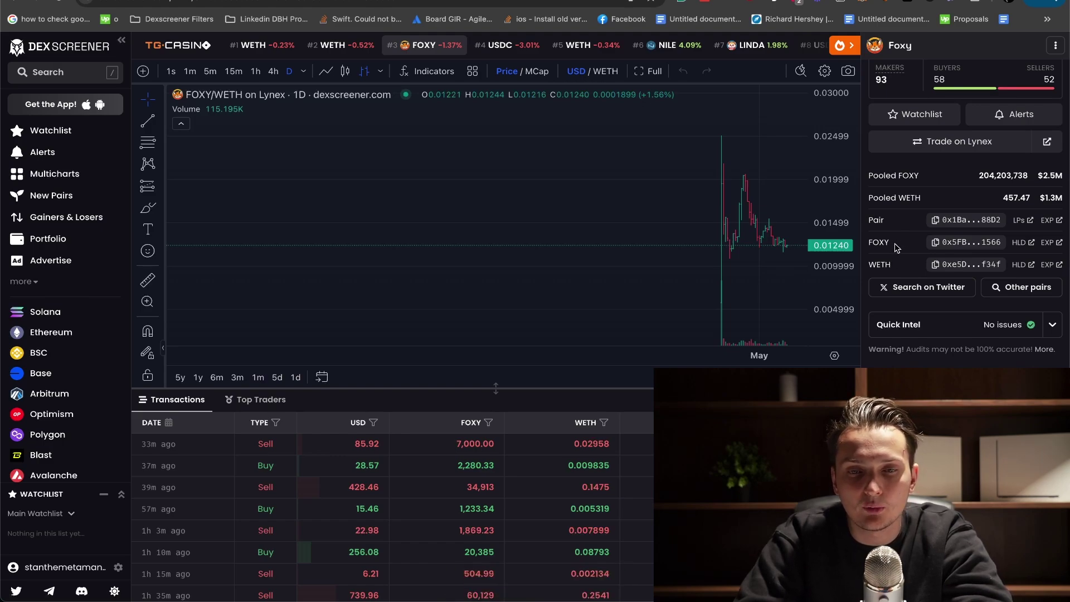
Step: Select FOXY as the received token via its pasted address, then switch it to LINDA
click(799, 3)
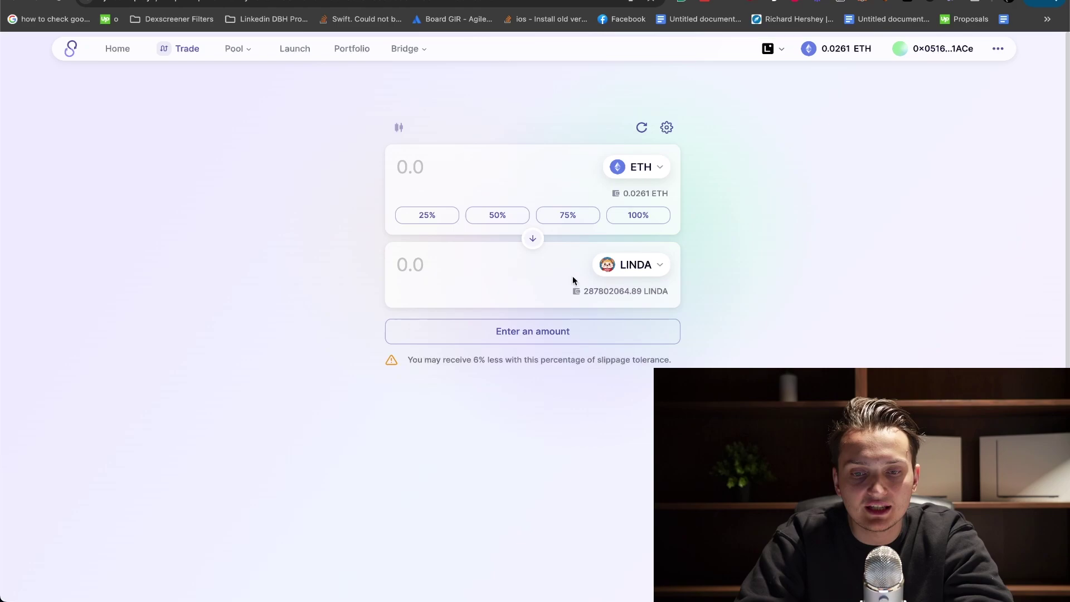
click(620, 265)
click(488, 156)
key(super+v)
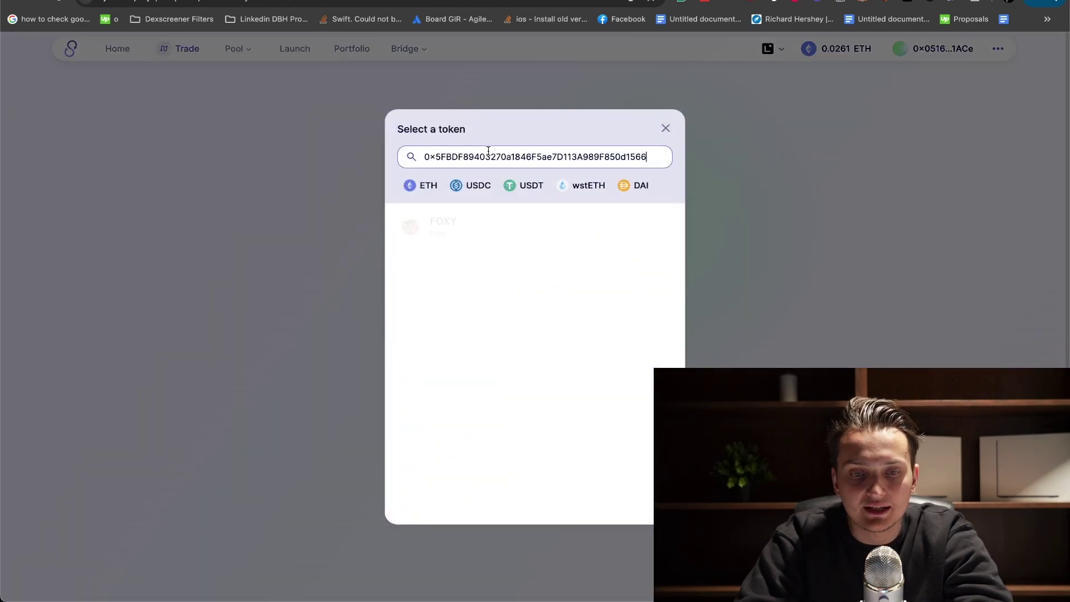
click(502, 232)
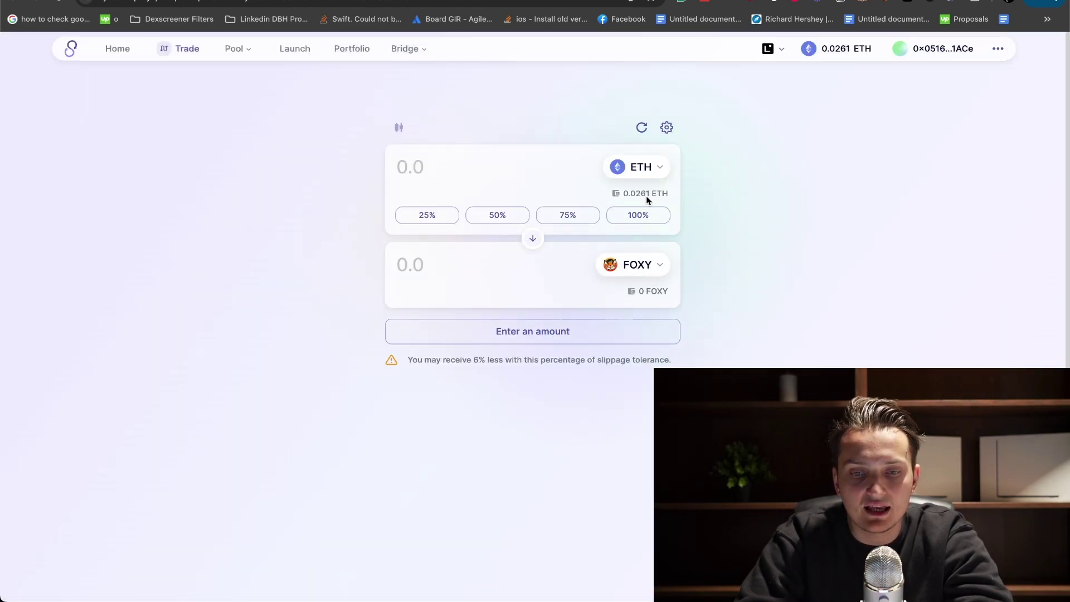
click(646, 265)
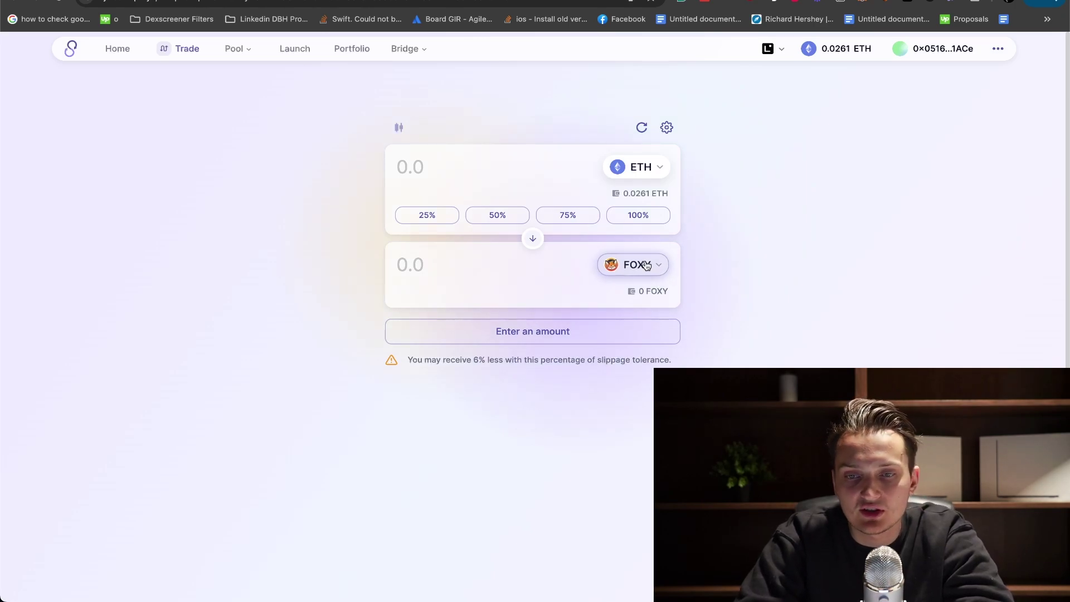
click(484, 217)
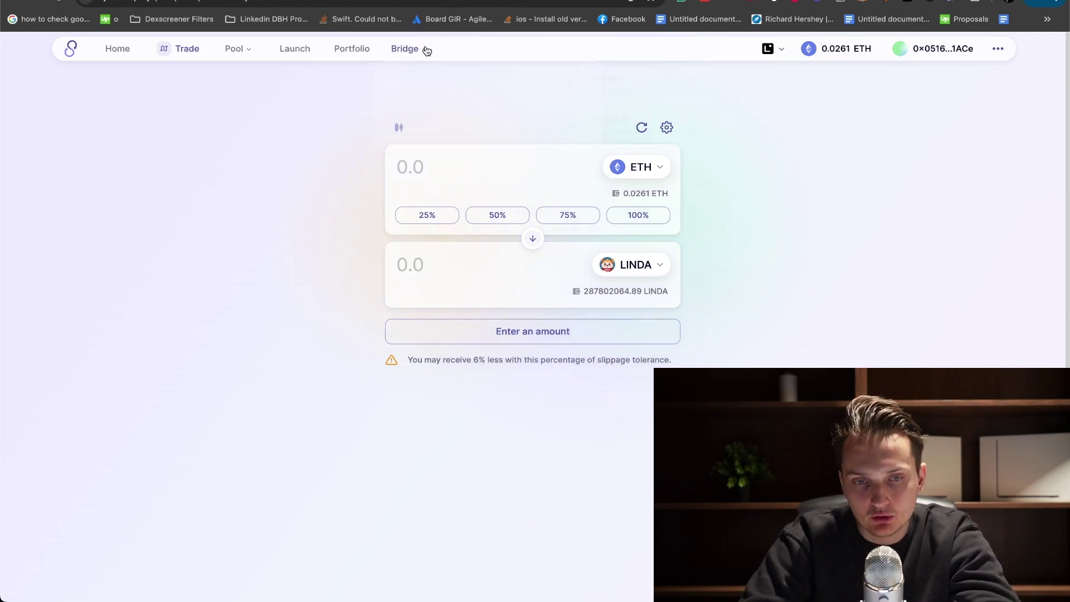
Step: Open the official Linea Bridge from SyncSwap's list of Bridges
mouse_move(415, 51)
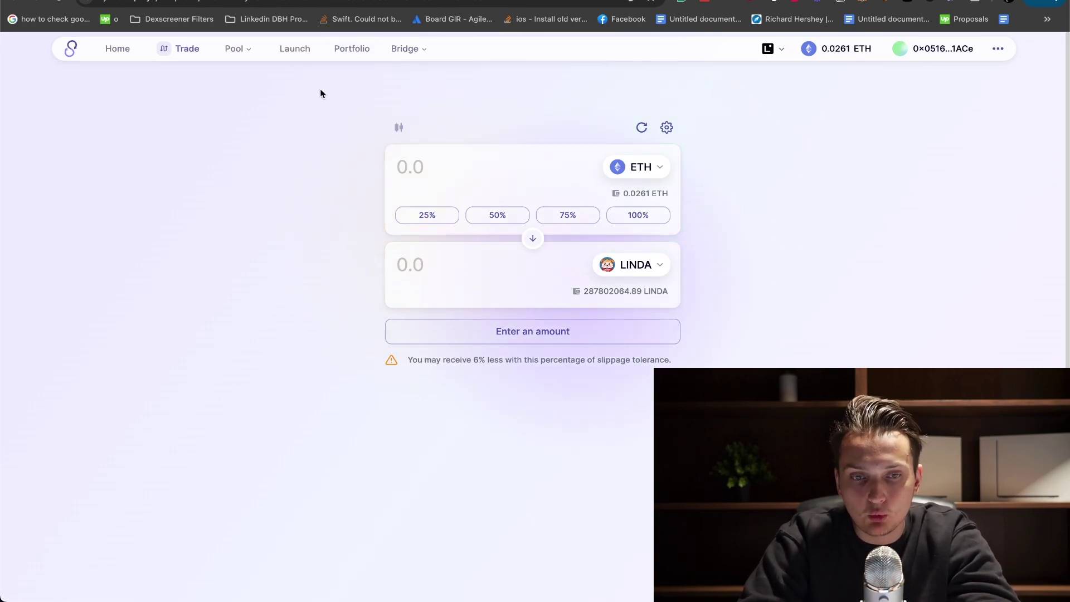
click(432, 86)
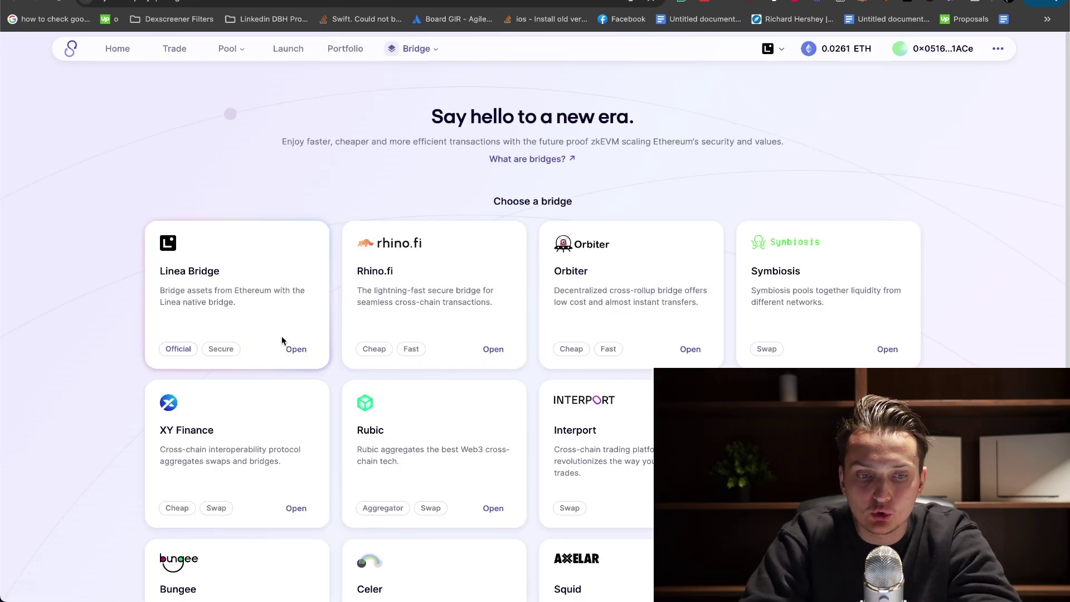
click(295, 349)
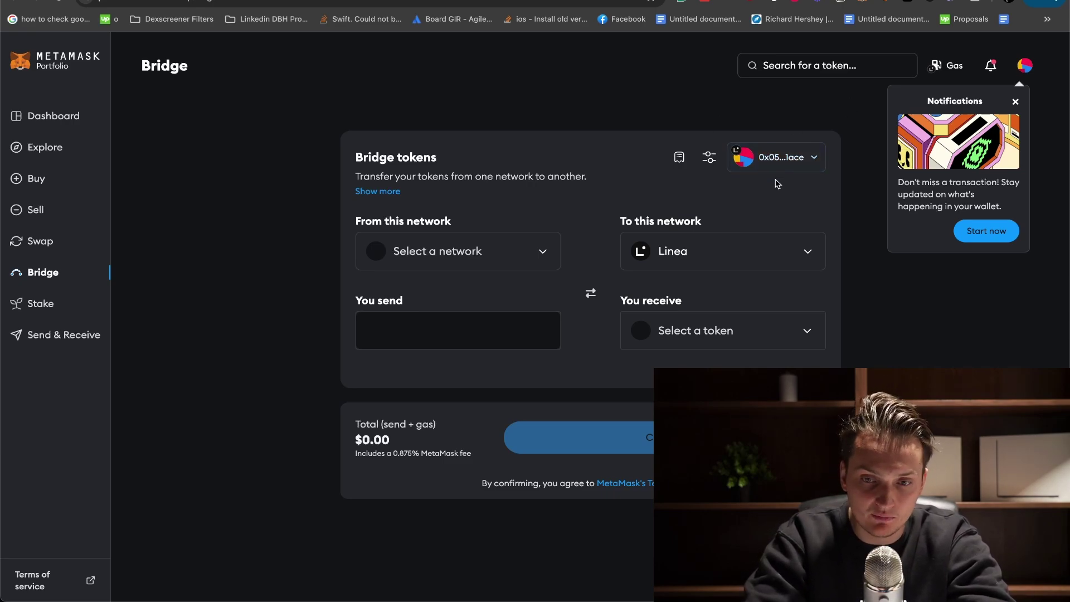
Step: Set up a bridge from Ethereum sending 0.001 ETH and receiving ETH
click(526, 253)
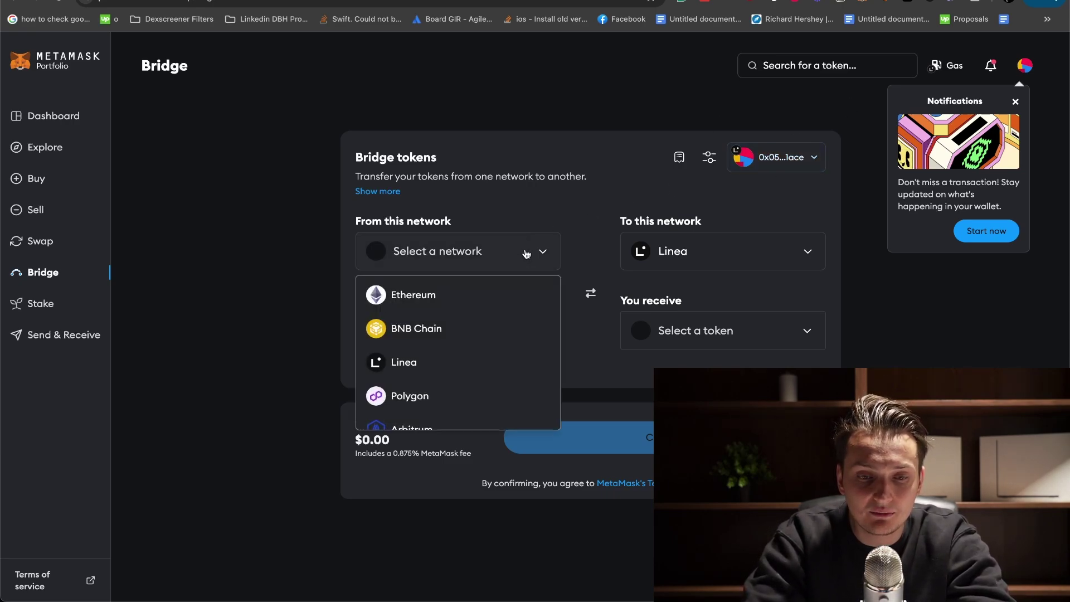
click(430, 295)
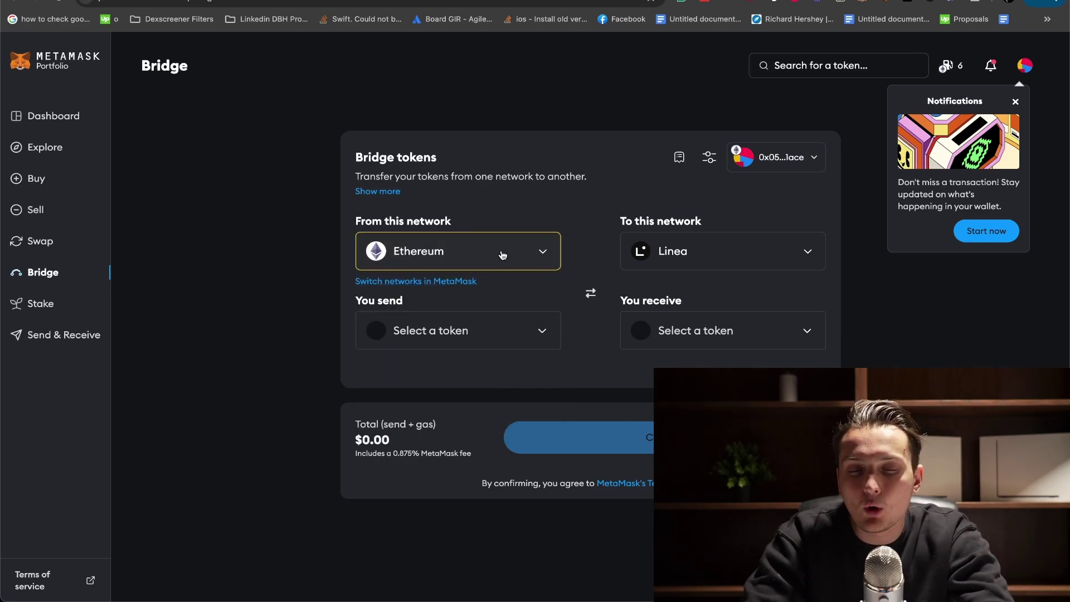
click(507, 330)
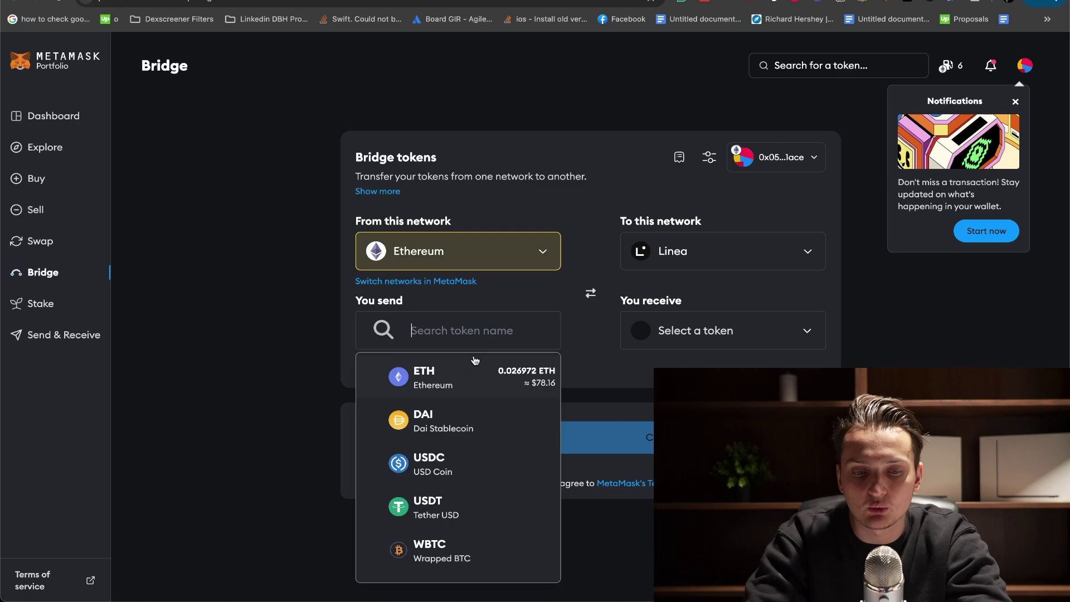
click(484, 369)
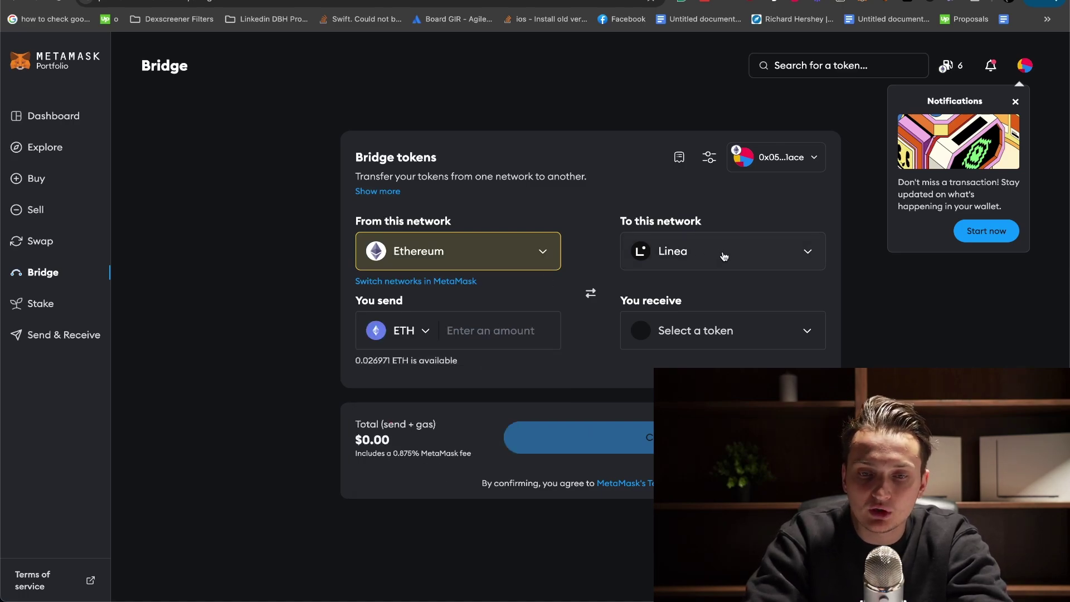
click(722, 331)
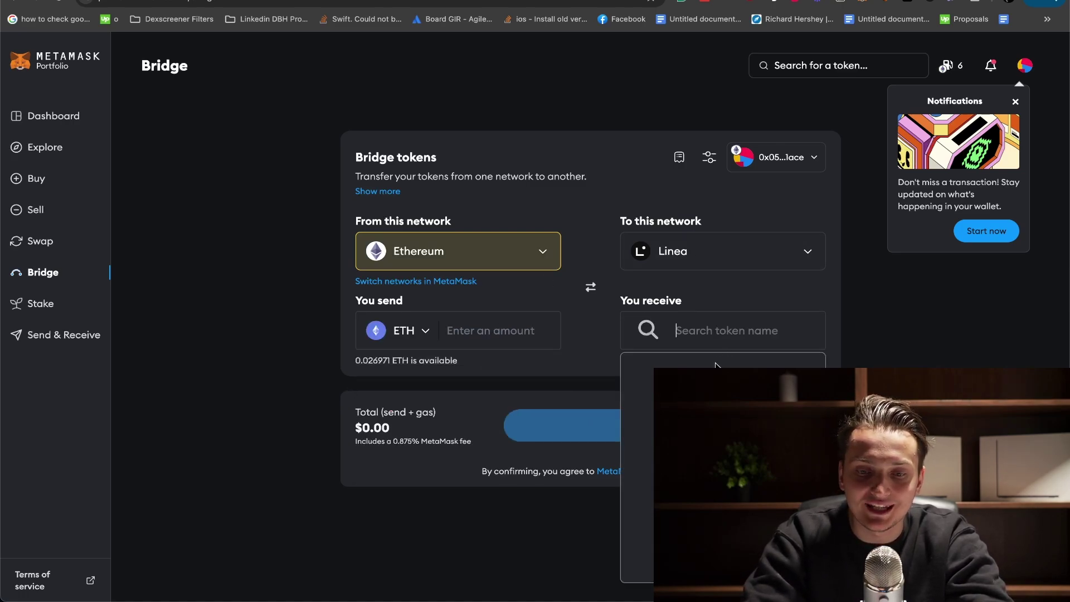
click(691, 369)
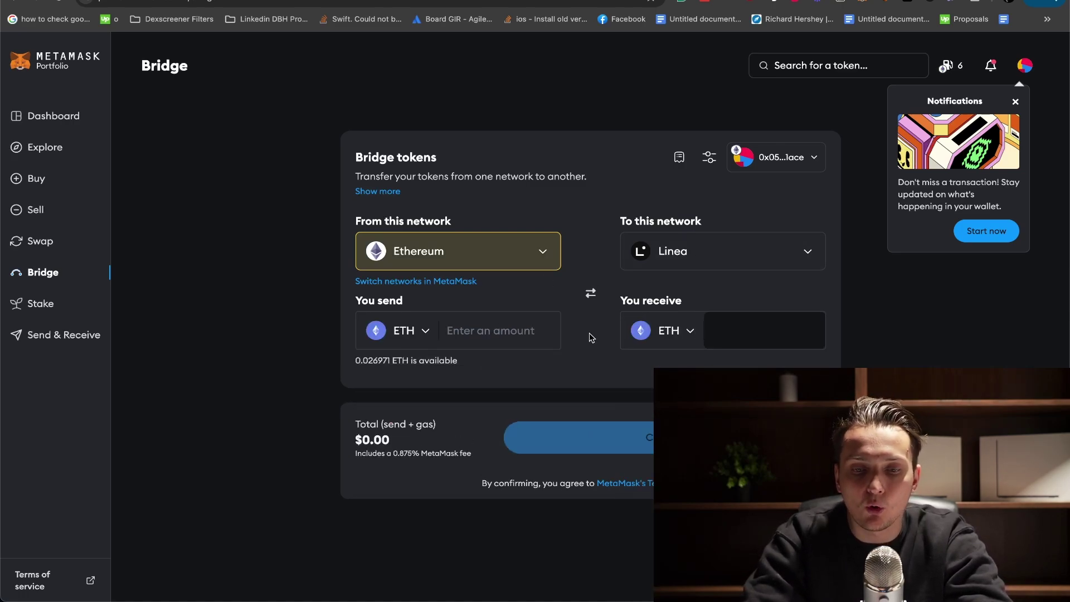
click(497, 334)
text(0.)
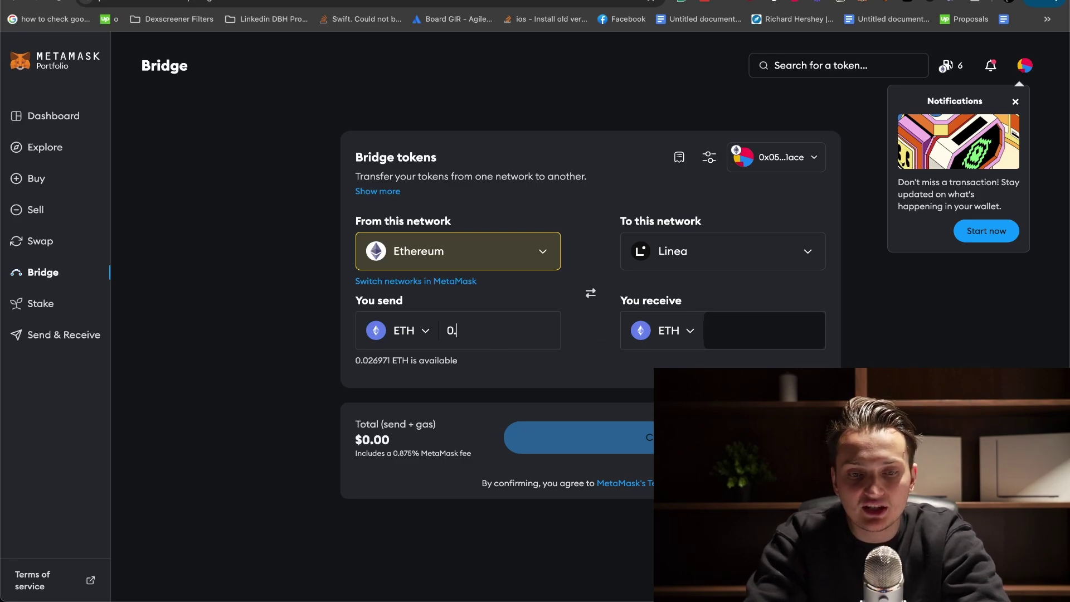
text(001)
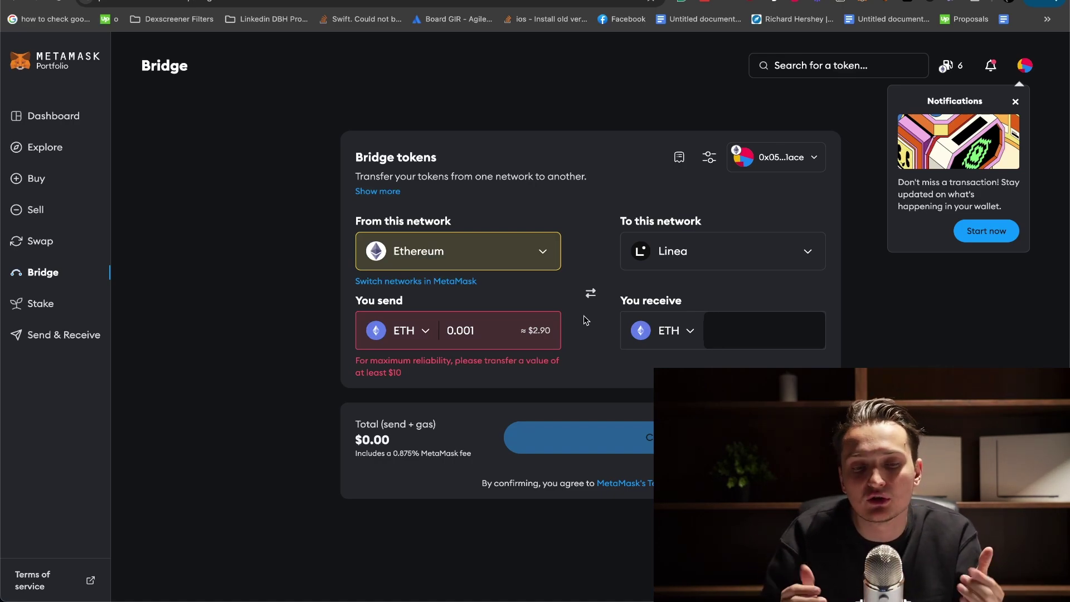
Step: Change the bridge's source network to Arbitrum, then to BNB Chain
click(543, 250)
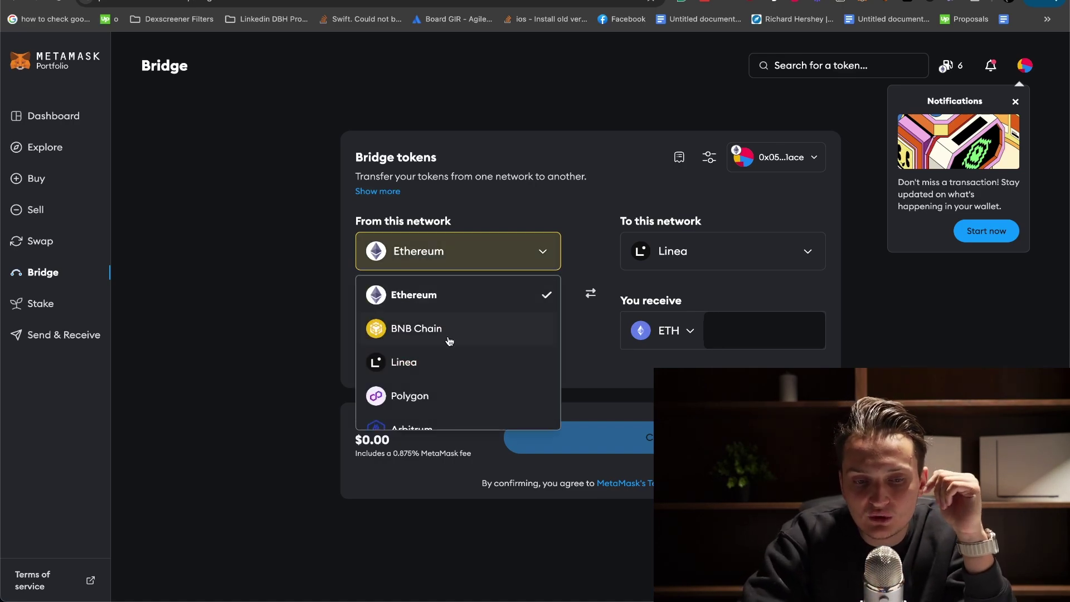
scroll(445, 357, down, 1)
click(438, 378)
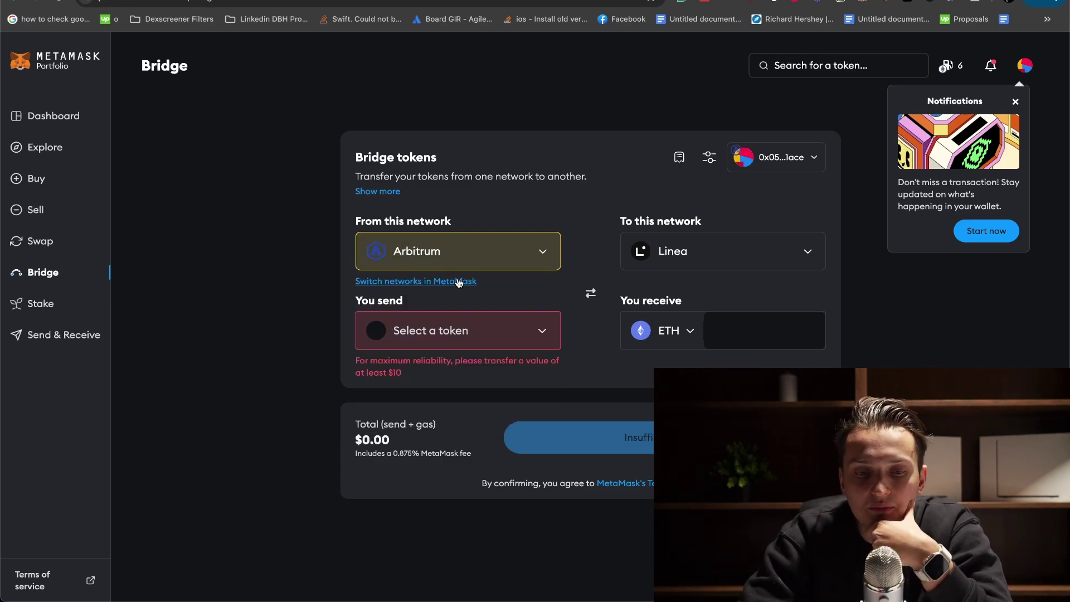
click(458, 261)
click(435, 332)
click(485, 332)
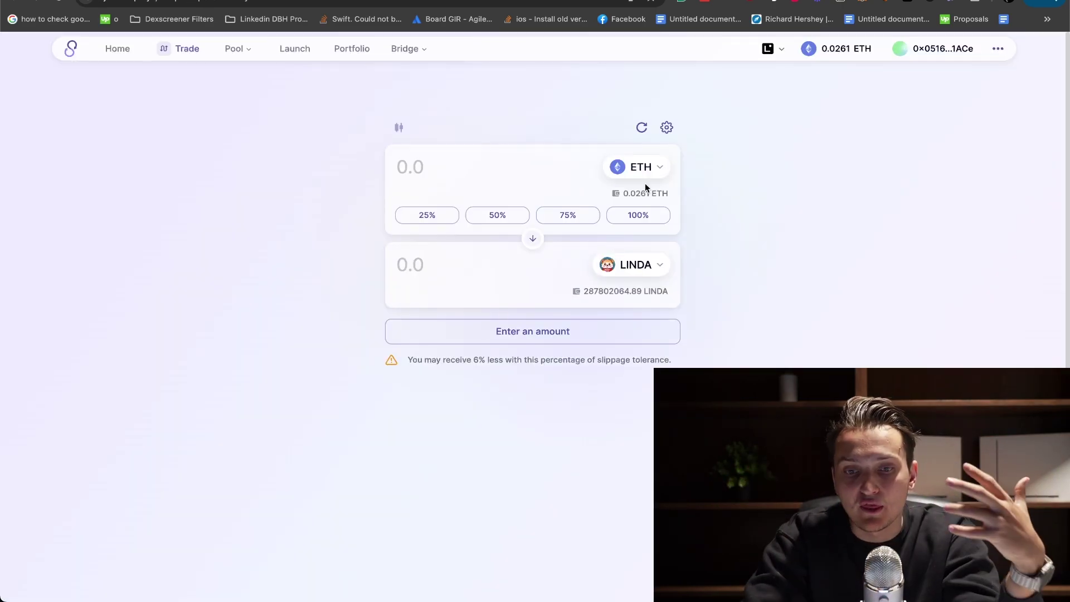
Step: Fill the swap with 25% of the ETH balance, 0.00652504 ETH
click(452, 216)
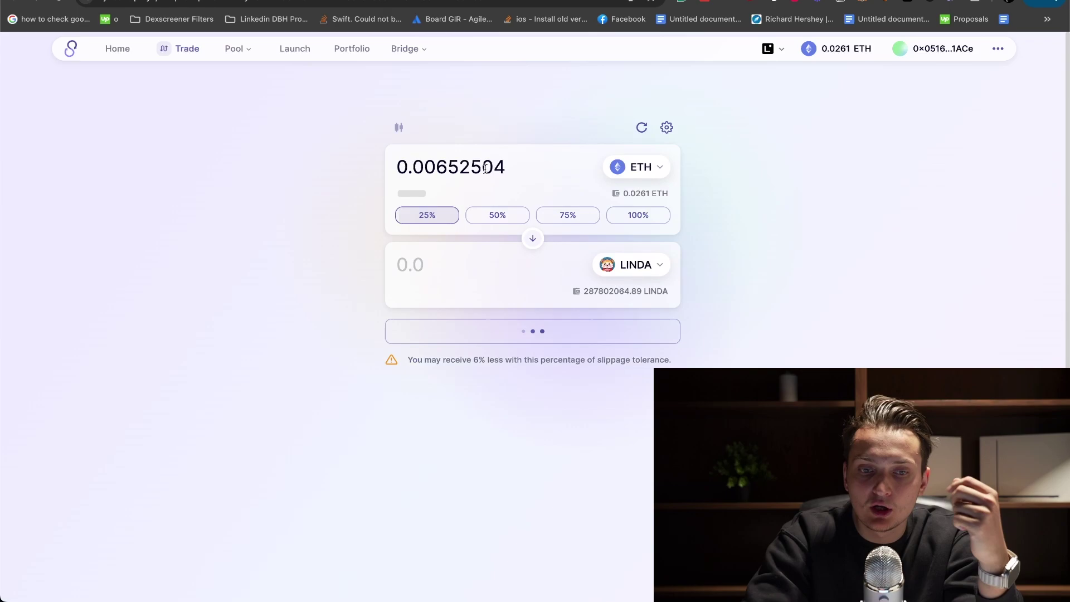